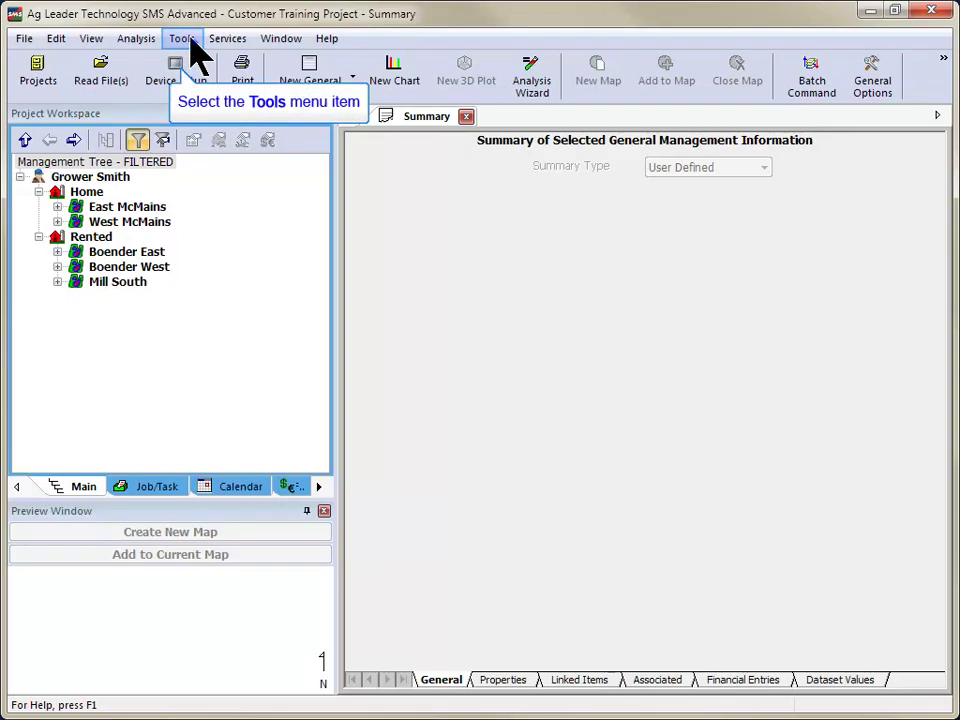
- Open the Batch Command Utility and choose Import Files as the batch command
{"action": "left_click", "coordinate": [188, 42]}
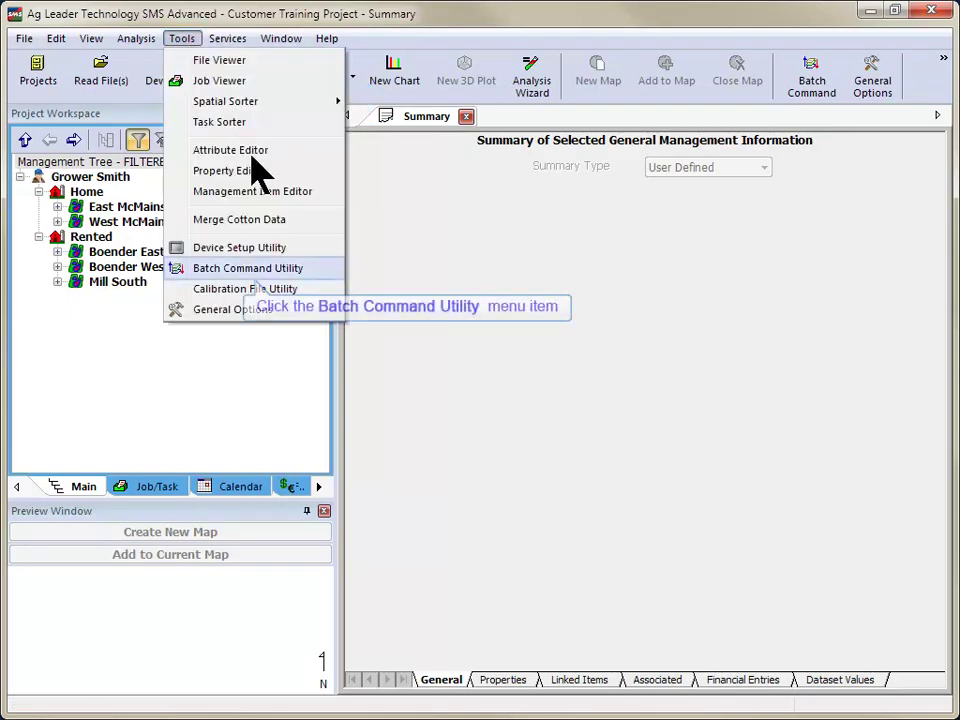
{"action": "left_click", "coordinate": [313, 278]}
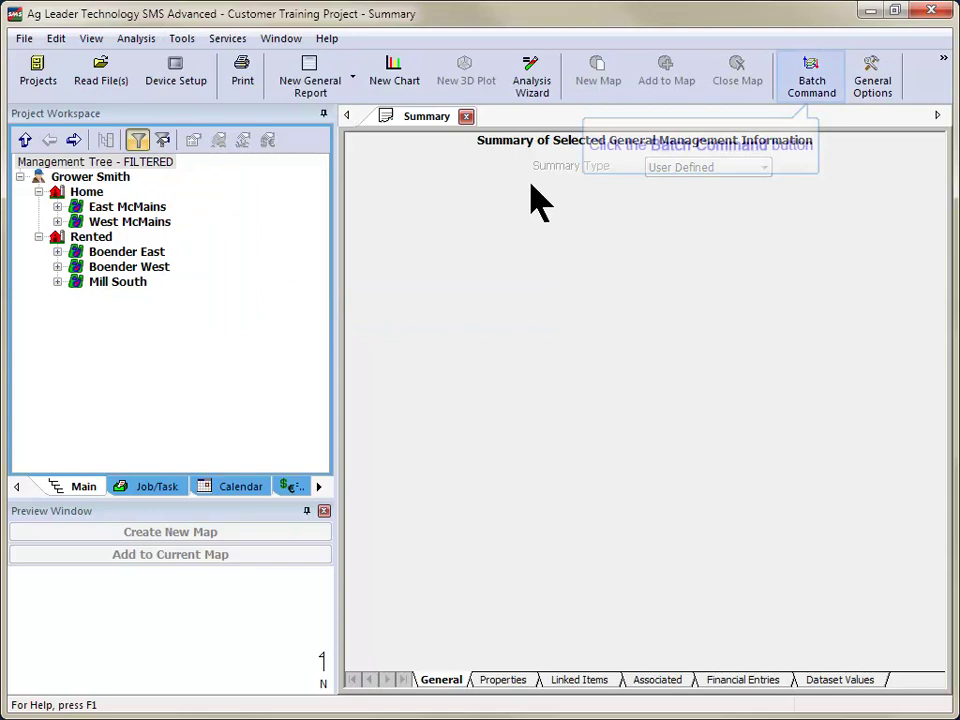
{"action": "left_click", "coordinate": [810, 88]}
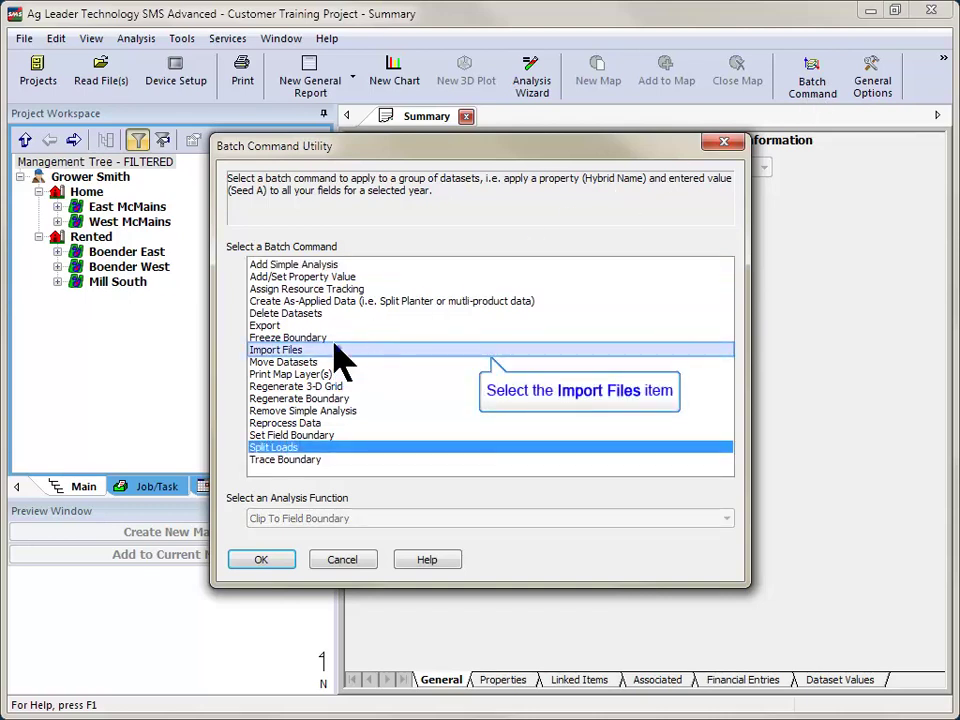
{"action": "left_click", "coordinate": [336, 352]}
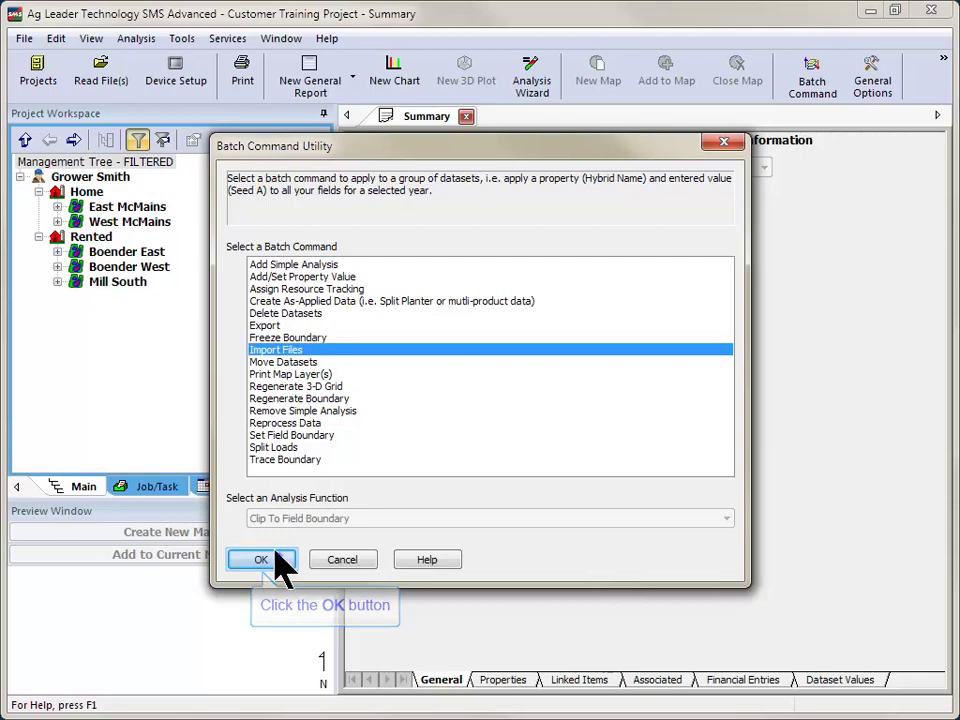
{"action": "left_click", "coordinate": [275, 555]}
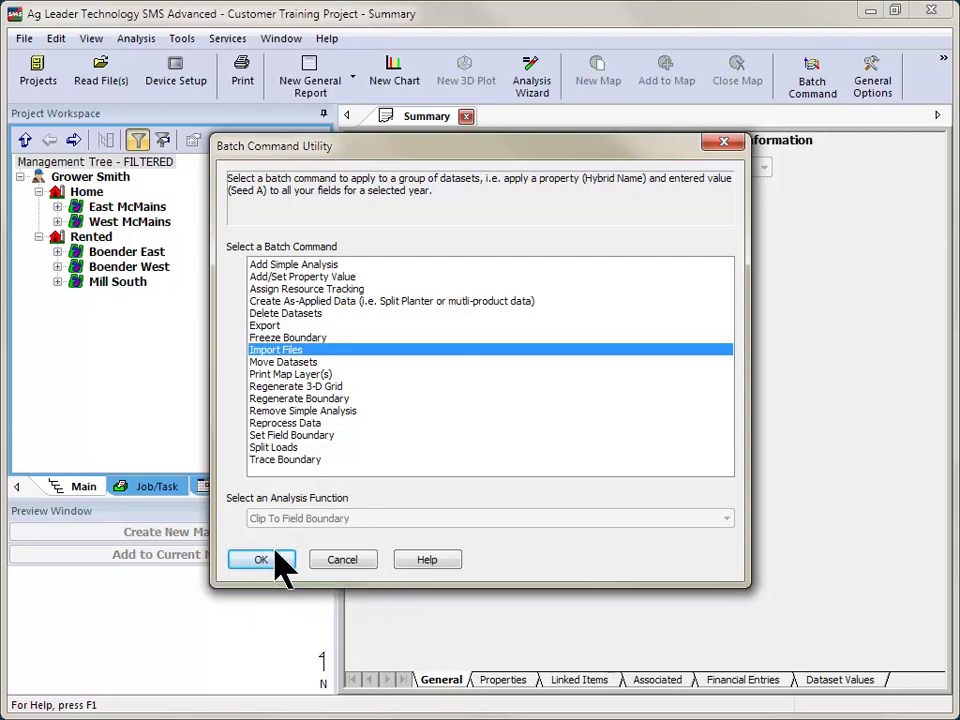
- Set the batch import to 'Don't prompt for individual management settings' for Shape Files
{"action": "left_click", "coordinate": [279, 561]}
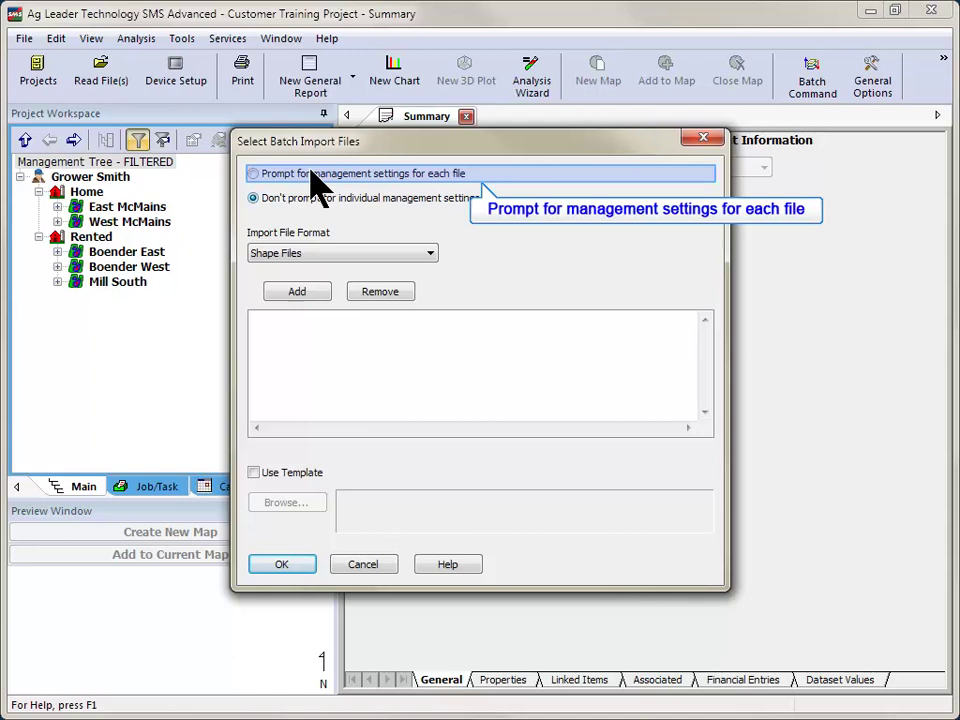
{"action": "left_click", "coordinate": [311, 173]}
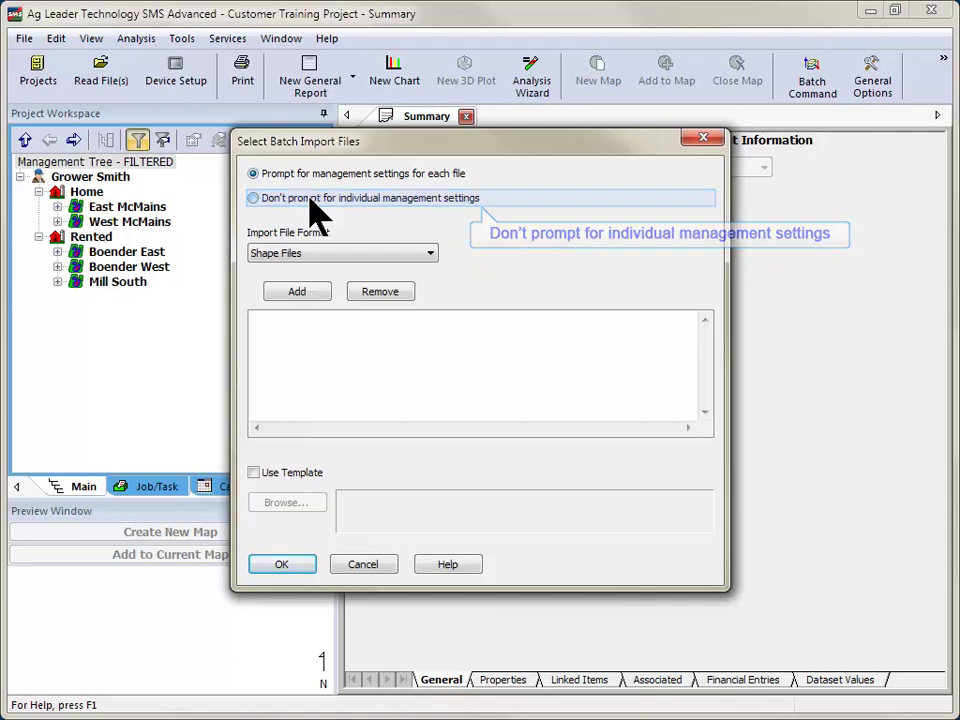
{"action": "left_click", "coordinate": [309, 198]}
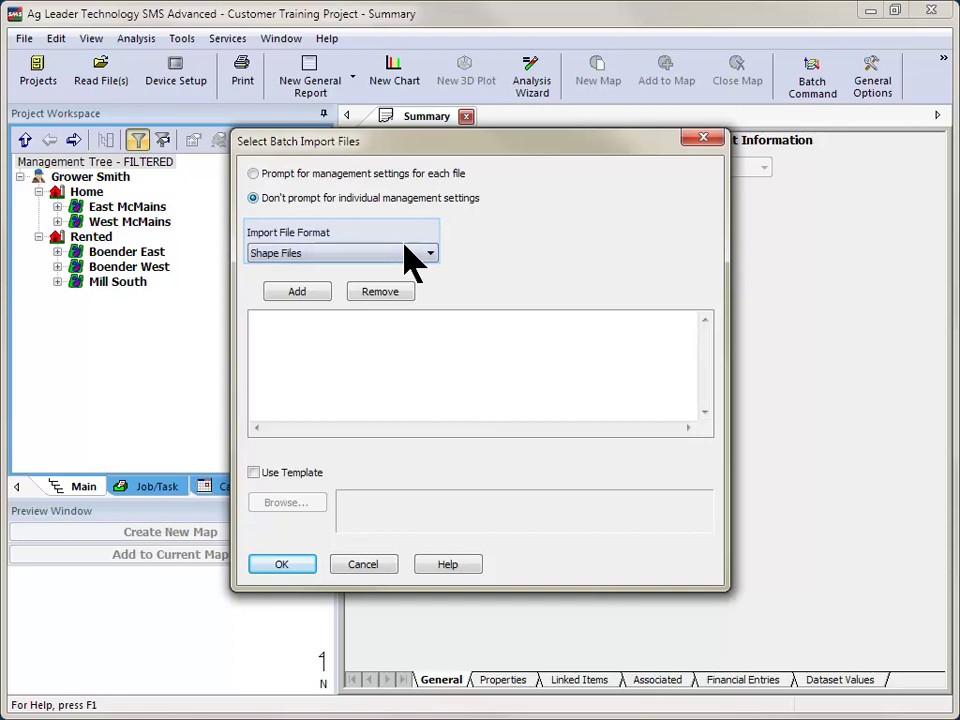
{"action": "left_click", "coordinate": [410, 256]}
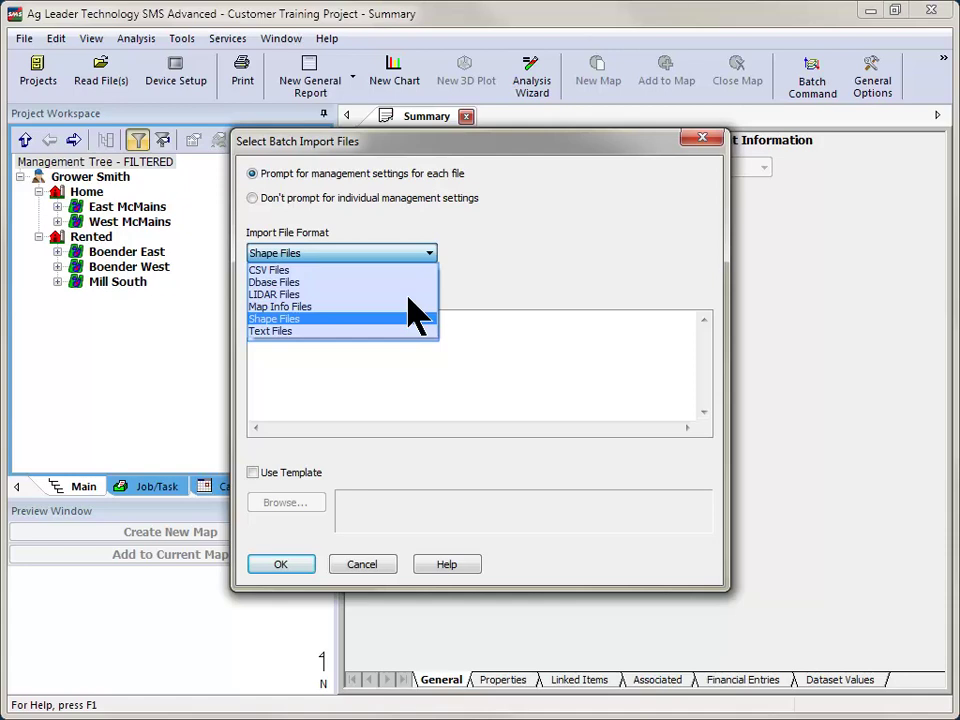
{"action": "left_click", "coordinate": [418, 318]}
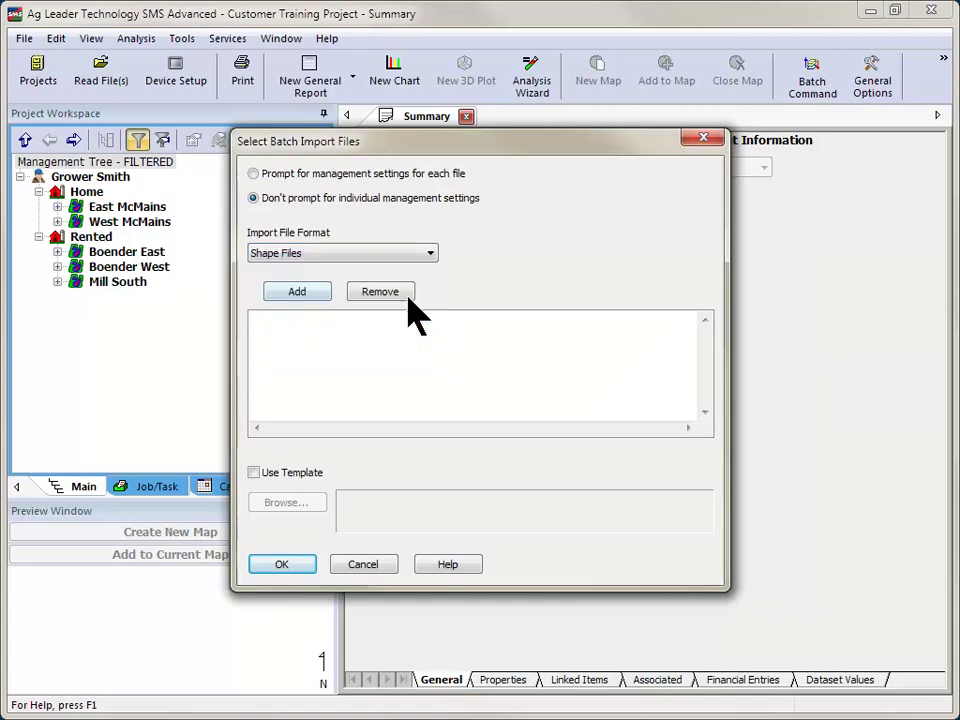
- Add Field 1_poly.shp through Field 4_poly.shp from Boundaries to the batch import list
{"action": "left_click", "coordinate": [292, 291]}
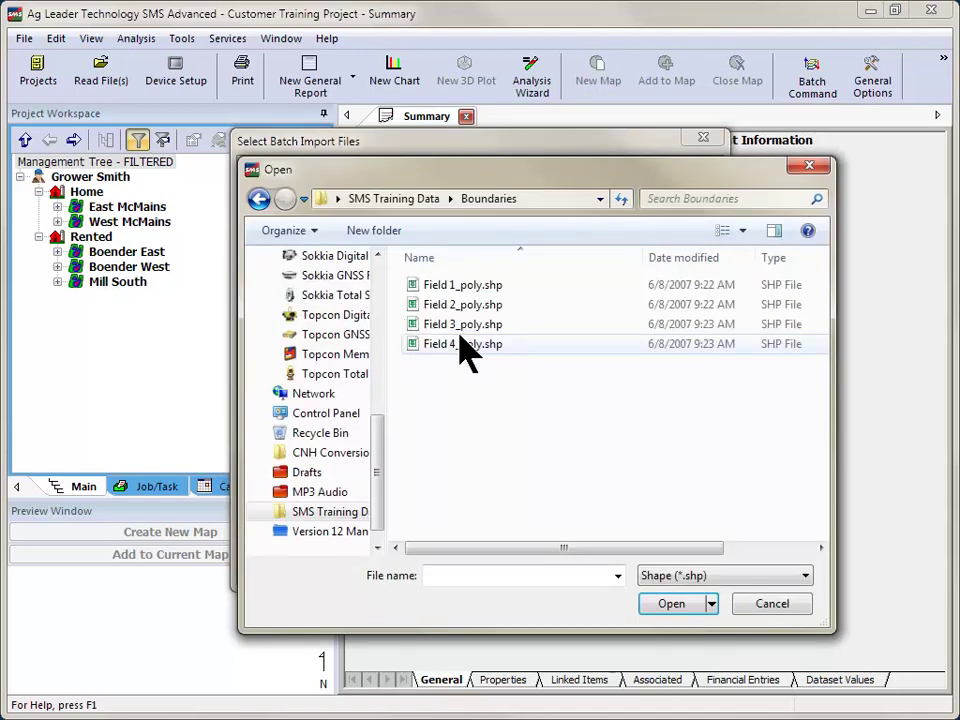
{"action": "left_click_drag", "start_coordinate": [524, 363], "coordinate": [428, 289]}
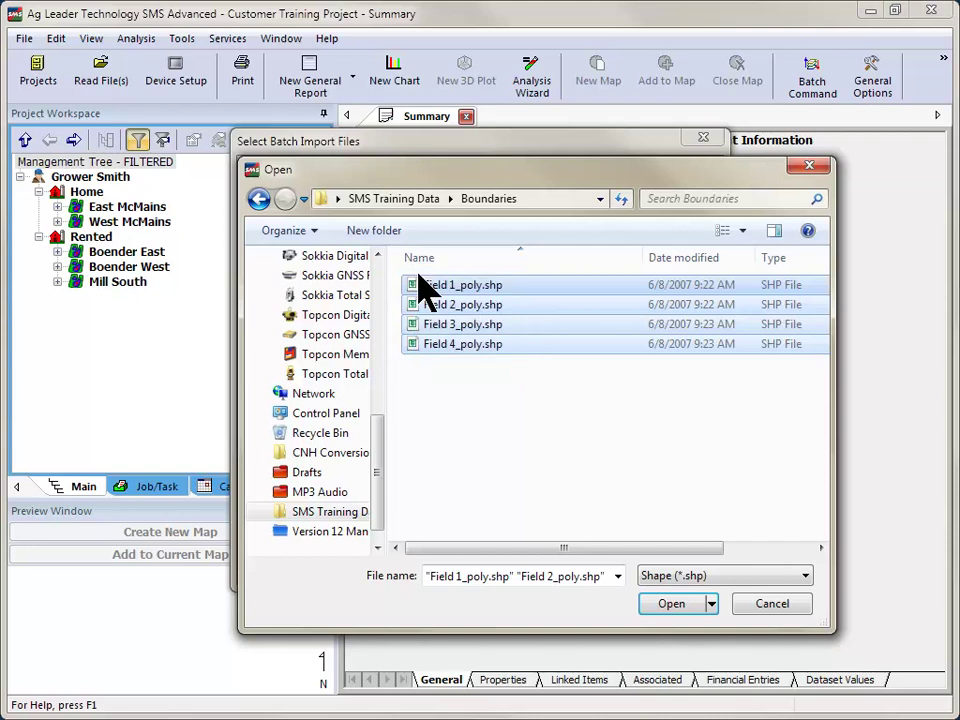
{"action": "left_click", "coordinate": [685, 603]}
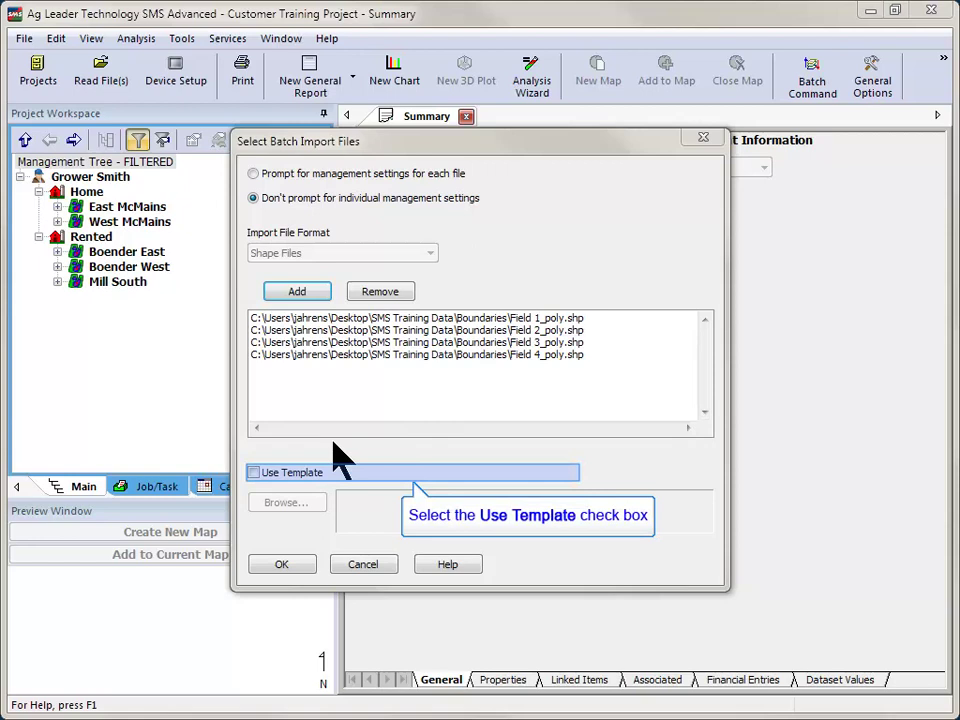
- Leave Use Template unchecked and start the batch import
{"action": "left_click", "coordinate": [279, 474]}
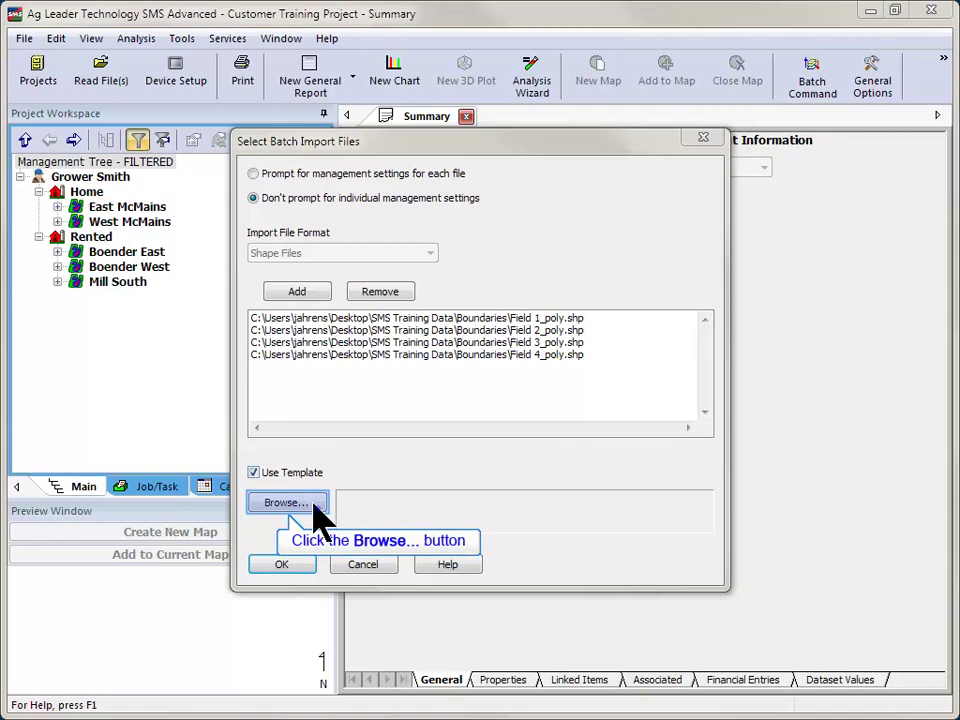
{"action": "left_click", "coordinate": [311, 510]}
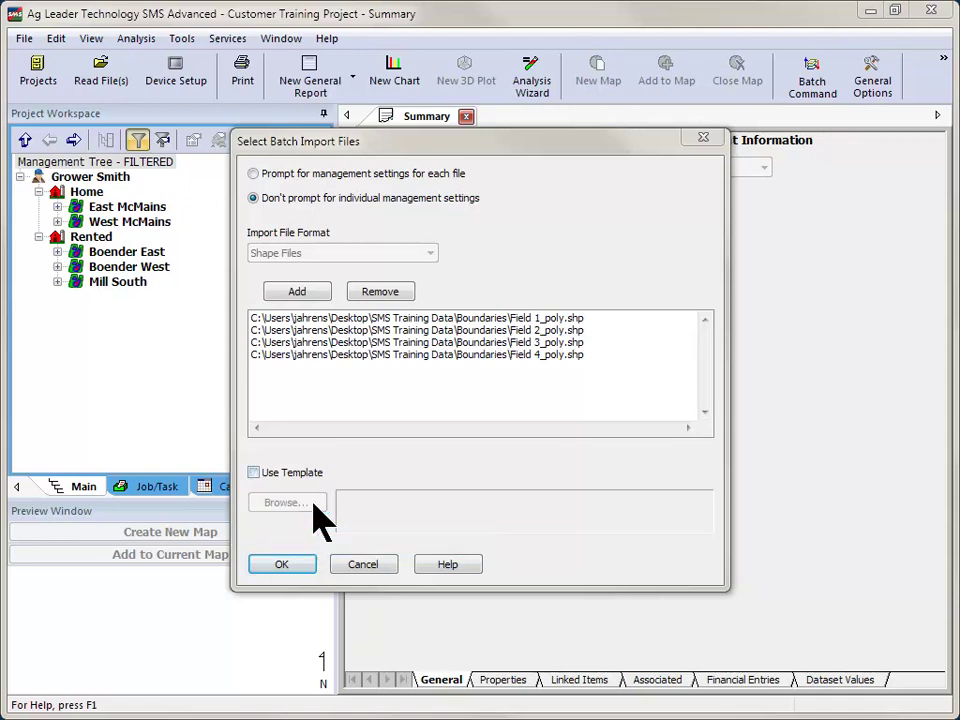
{"action": "left_click", "coordinate": [282, 564]}
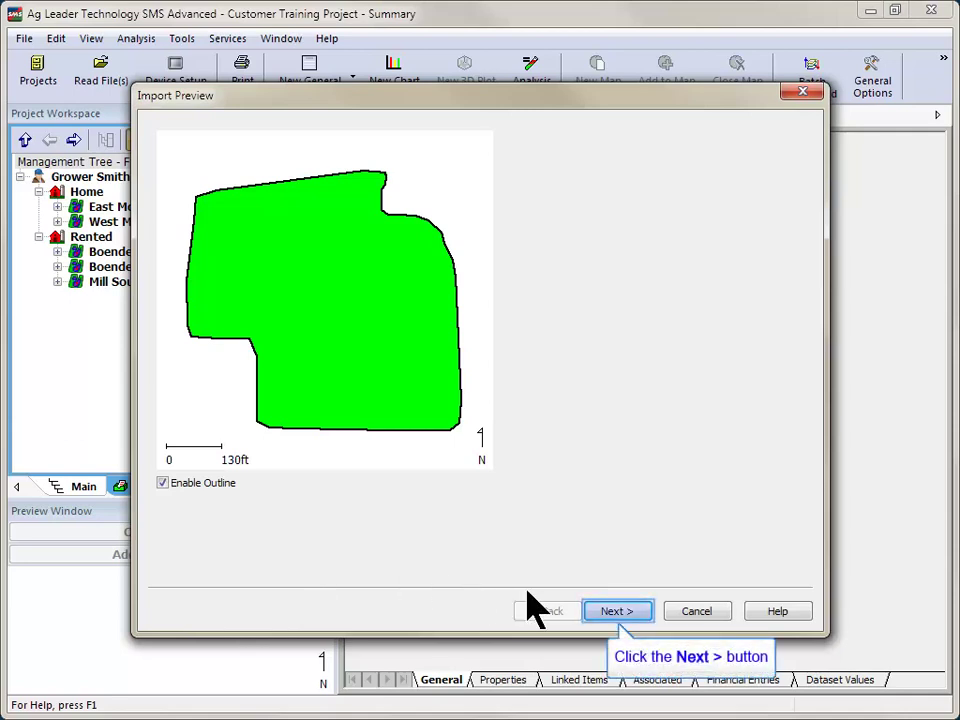
- Set the import data type to Boundary and mark them as frozen field boundaries
{"action": "left_click", "coordinate": [635, 612]}
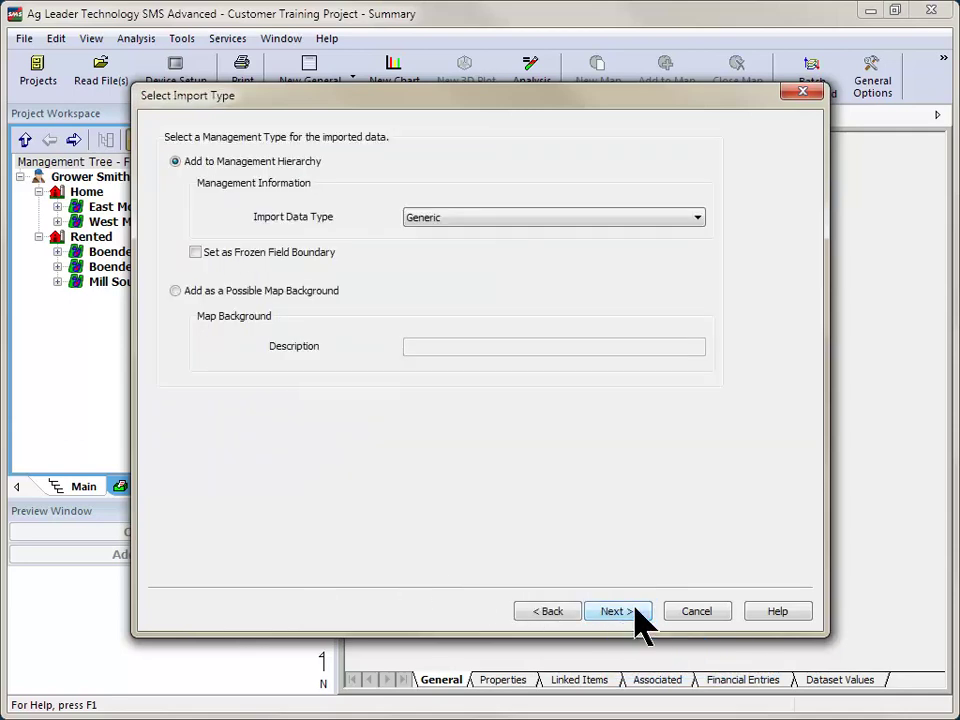
{"action": "left_click", "coordinate": [677, 220]}
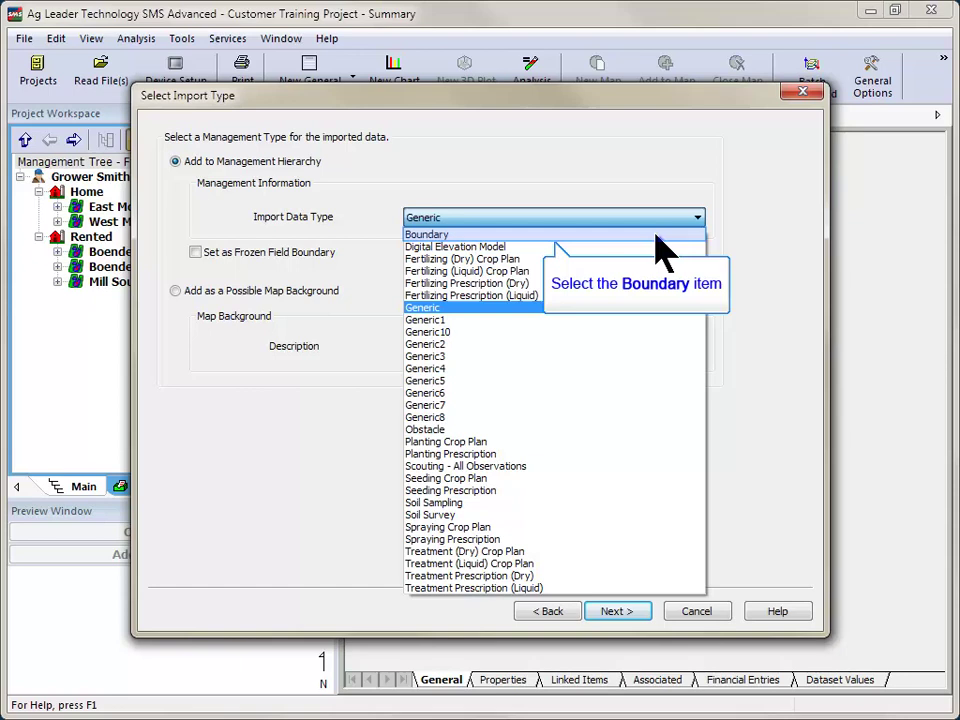
{"action": "left_click", "coordinate": [657, 236]}
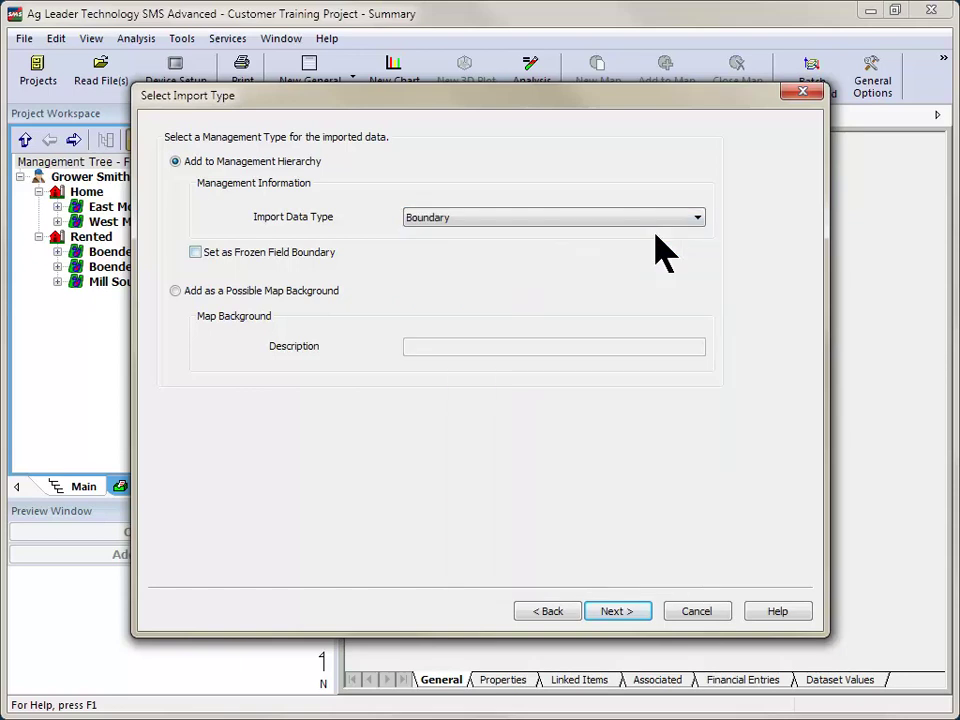
{"action": "left_click", "coordinate": [261, 254]}
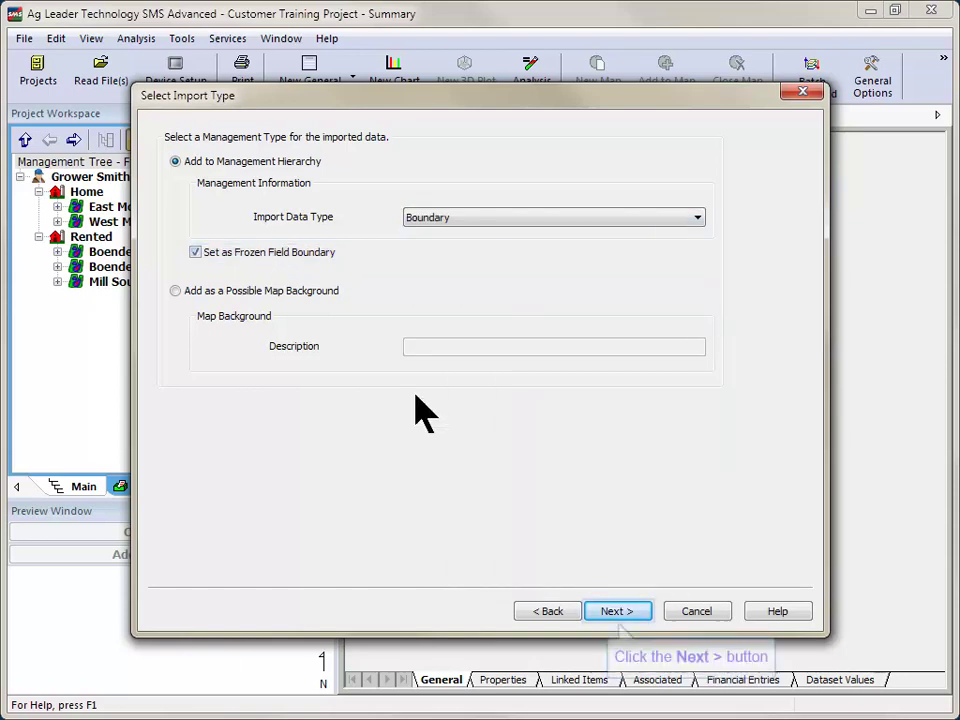
{"action": "left_click", "coordinate": [617, 611]}
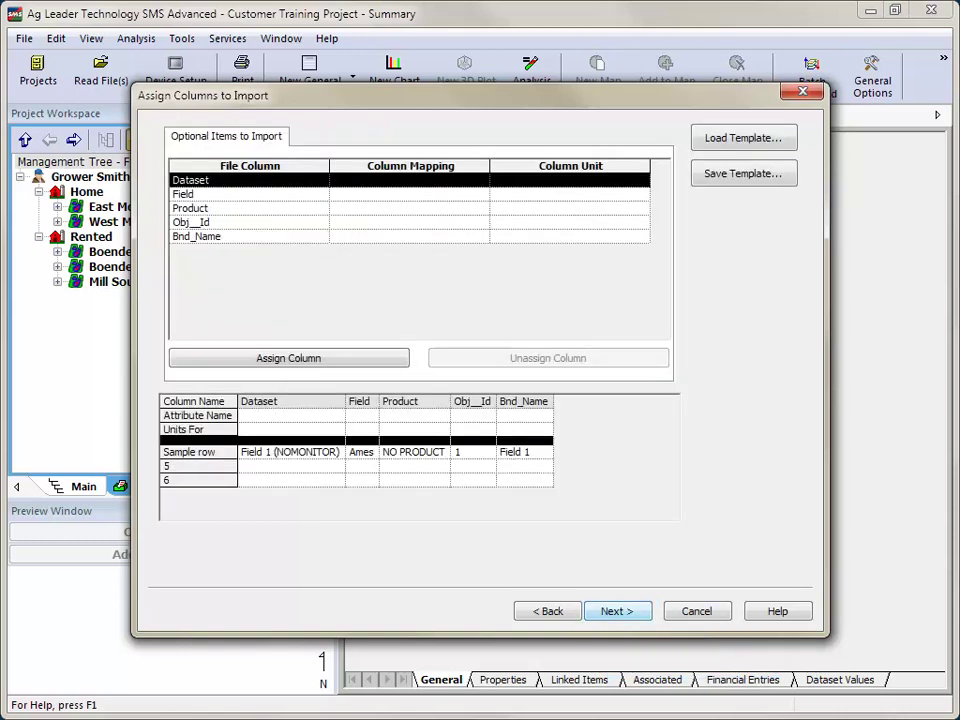
- Assign the Field column as the Field management level and continue to clipping
{"action": "left_click", "coordinate": [194, 194]}
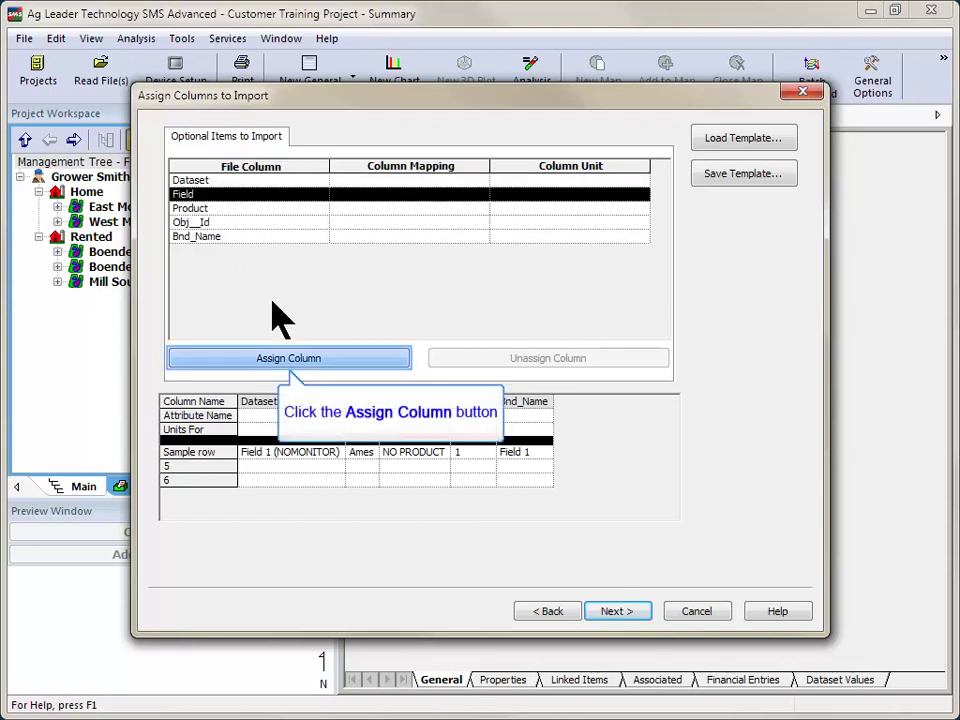
{"action": "left_click", "coordinate": [316, 368]}
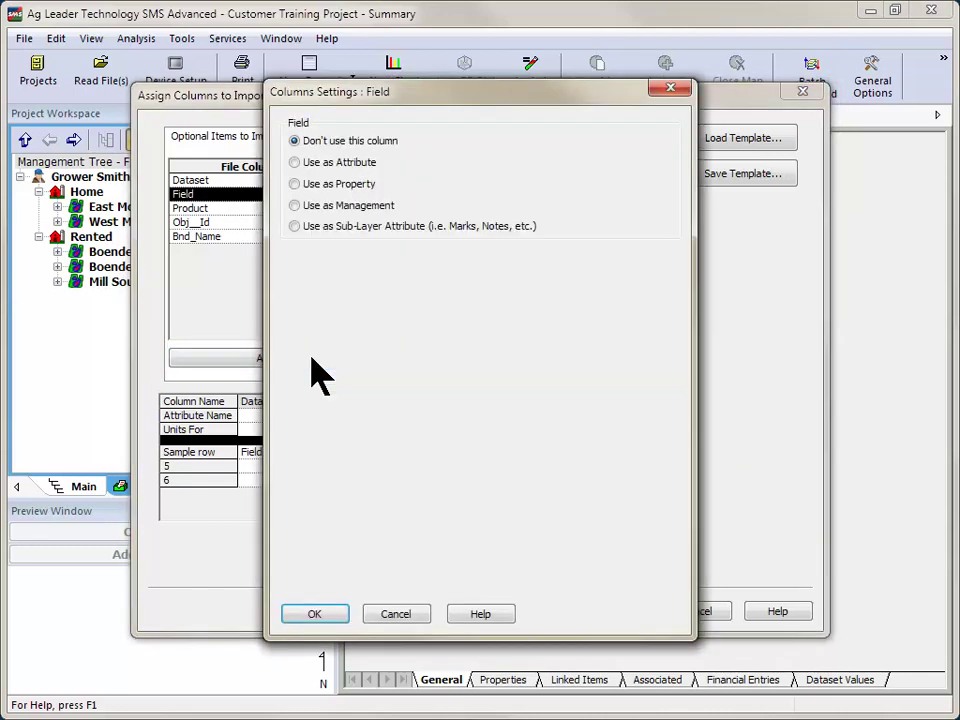
{"action": "left_click", "coordinate": [335, 207]}
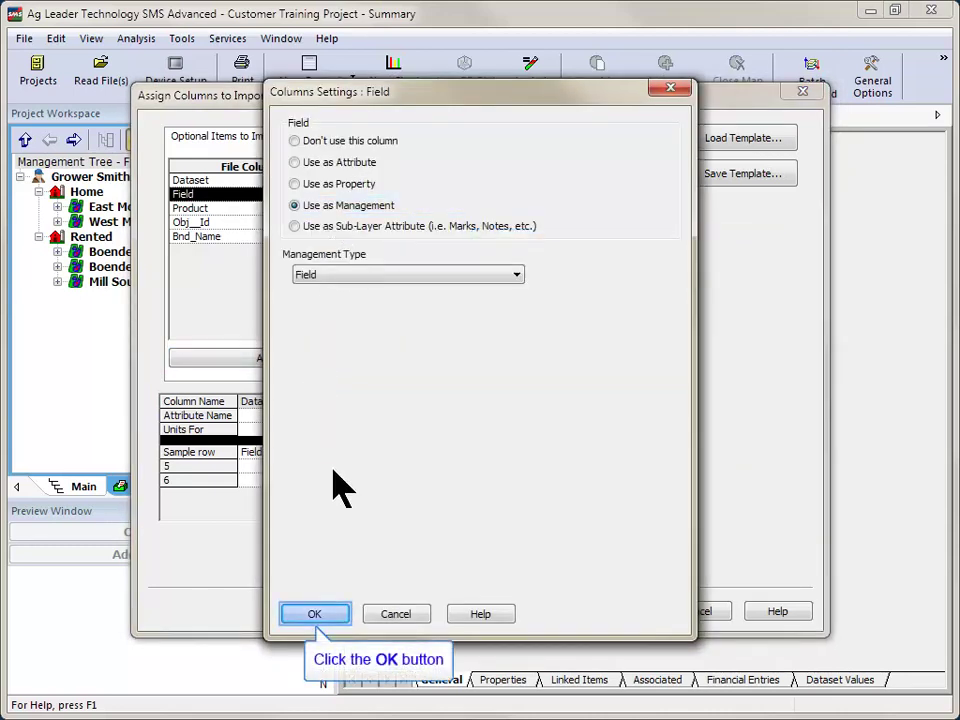
{"action": "left_click", "coordinate": [316, 614]}
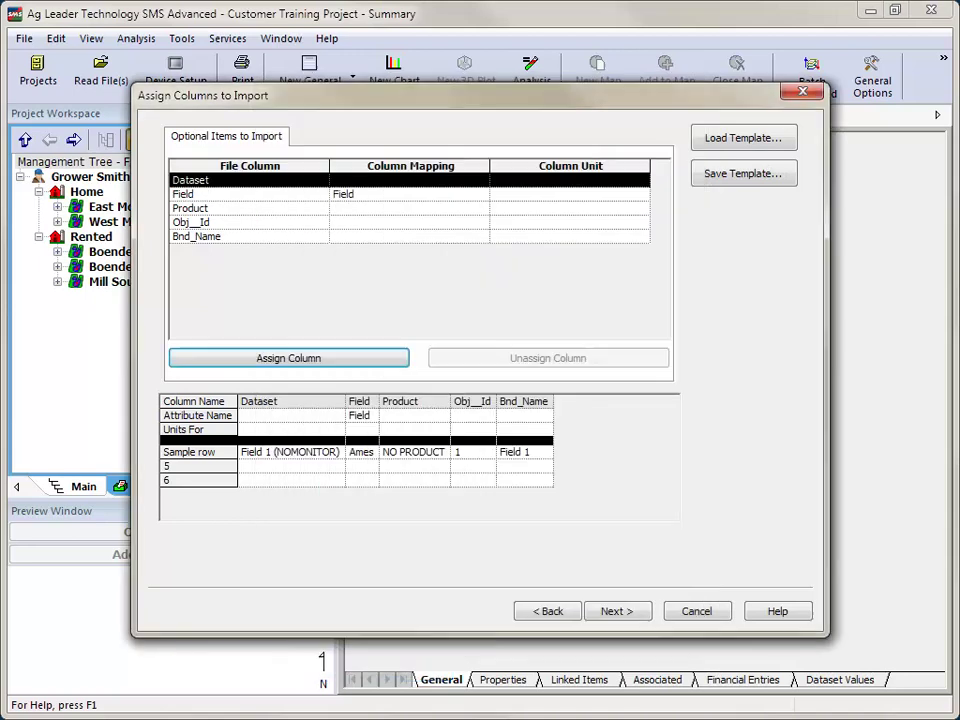
{"action": "left_click", "coordinate": [641, 613]}
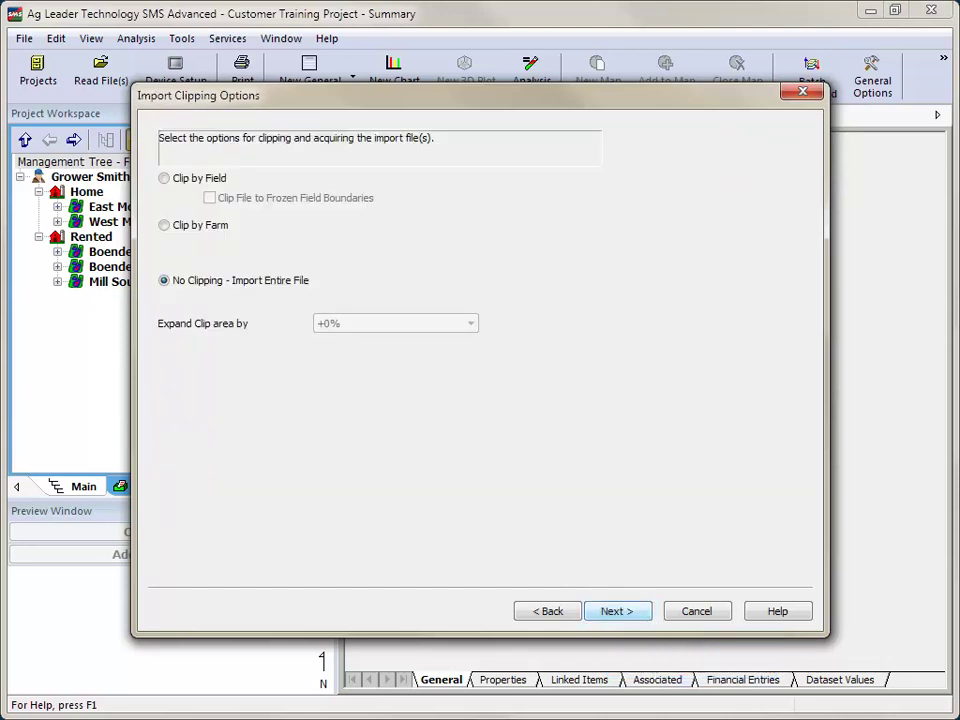
- Import with No Clipping under Grower Jones / Home Farm and finish the import
{"action": "left_click", "coordinate": [164, 178]}
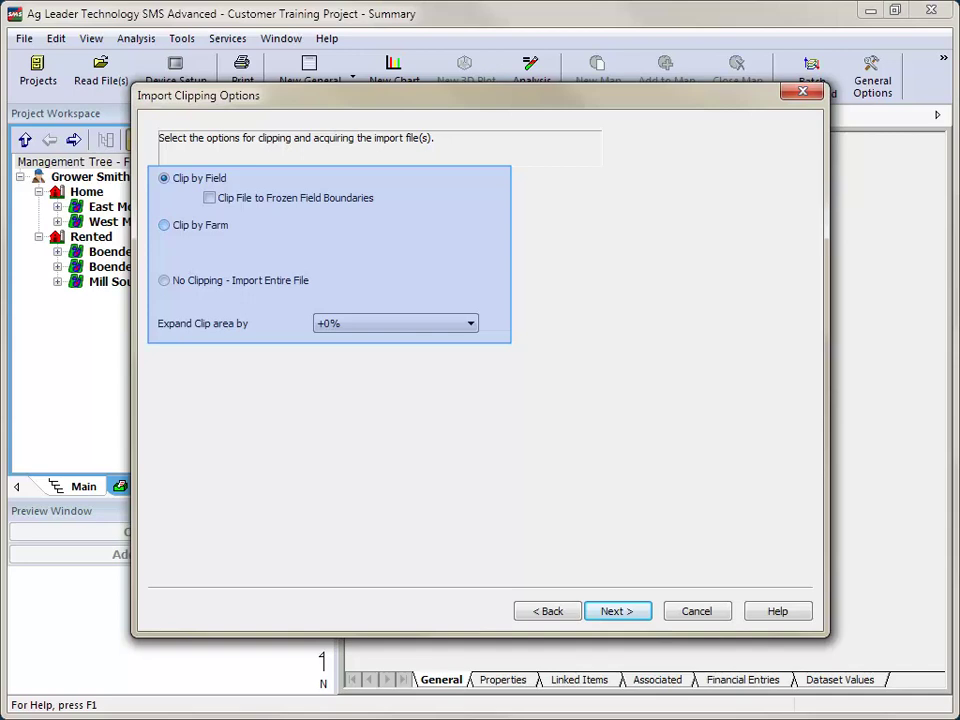
{"action": "left_click", "coordinate": [637, 611]}
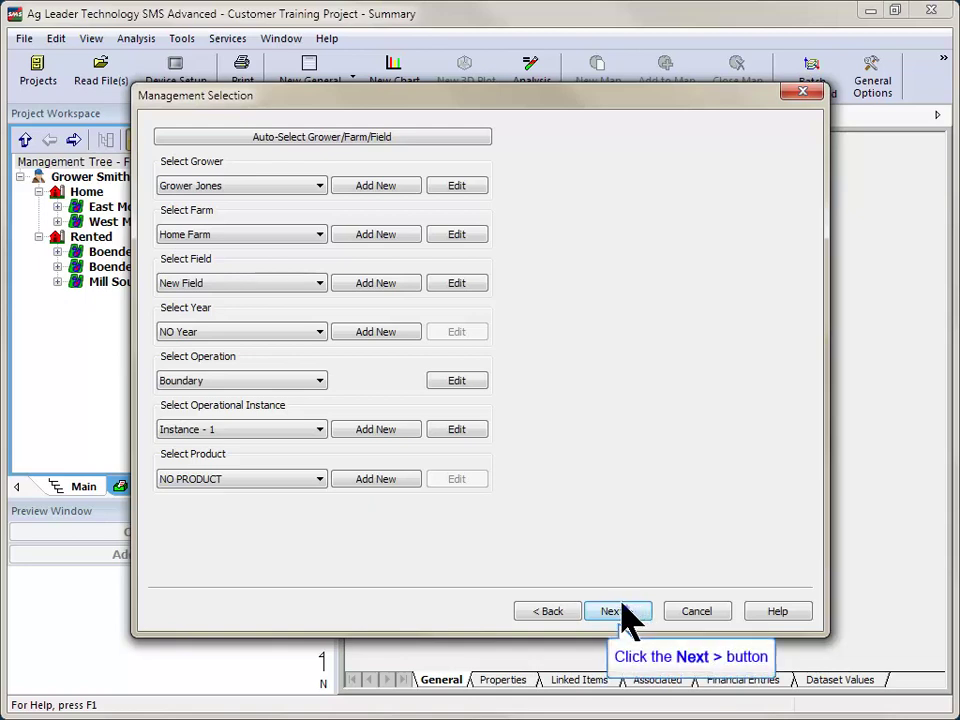
{"action": "left_click", "coordinate": [625, 612]}
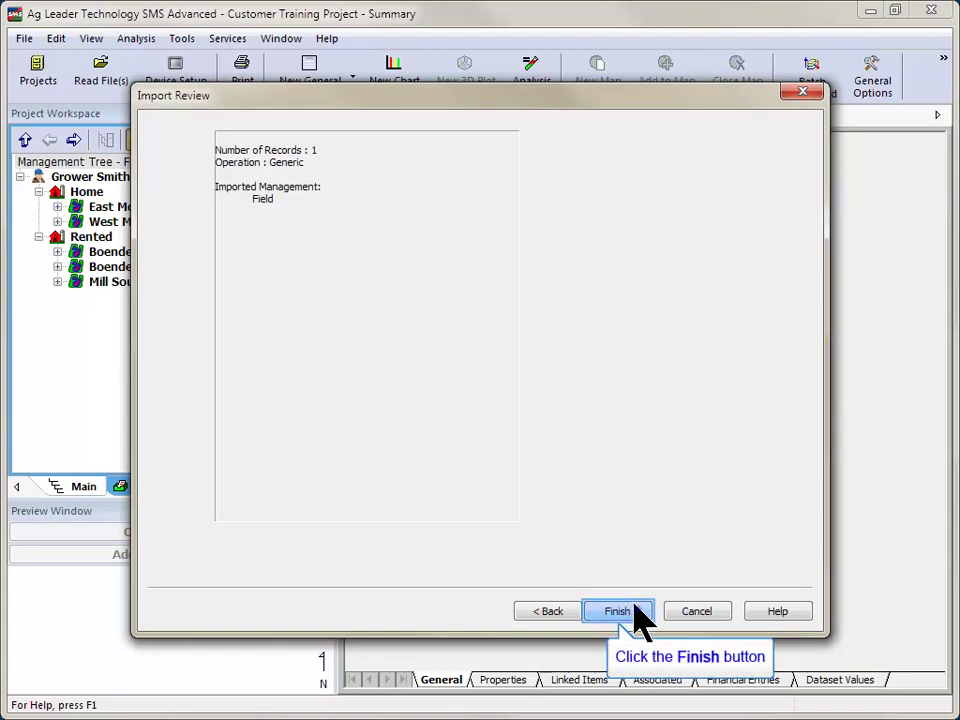
{"action": "left_click", "coordinate": [634, 605]}
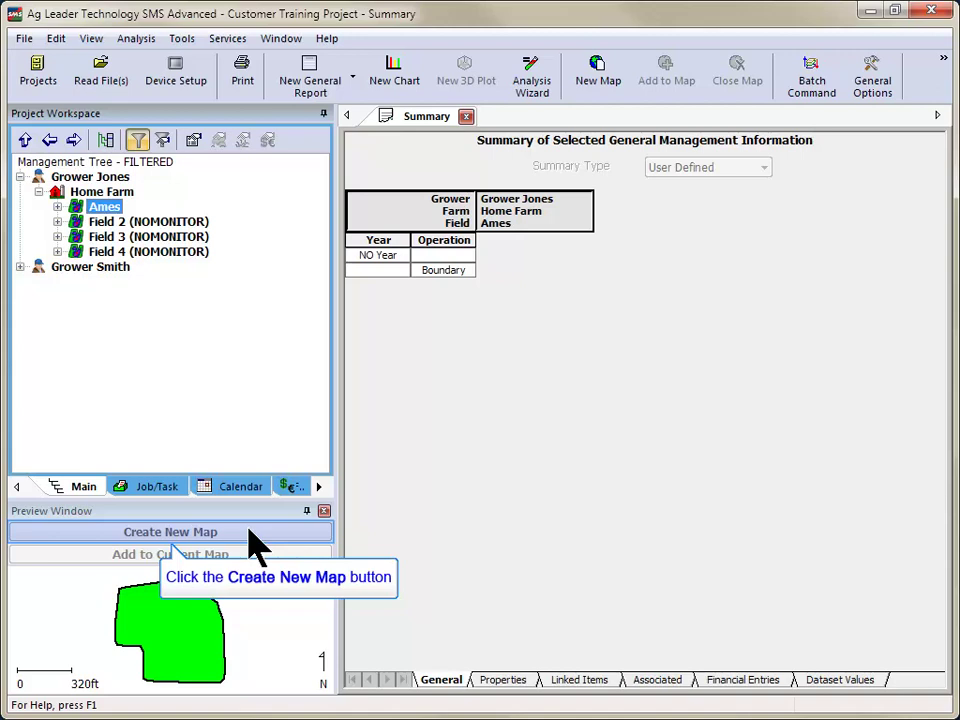
- Display the Ames field boundary (7.05 ac) on a new Map 1
{"action": "left_click", "coordinate": [250, 533]}
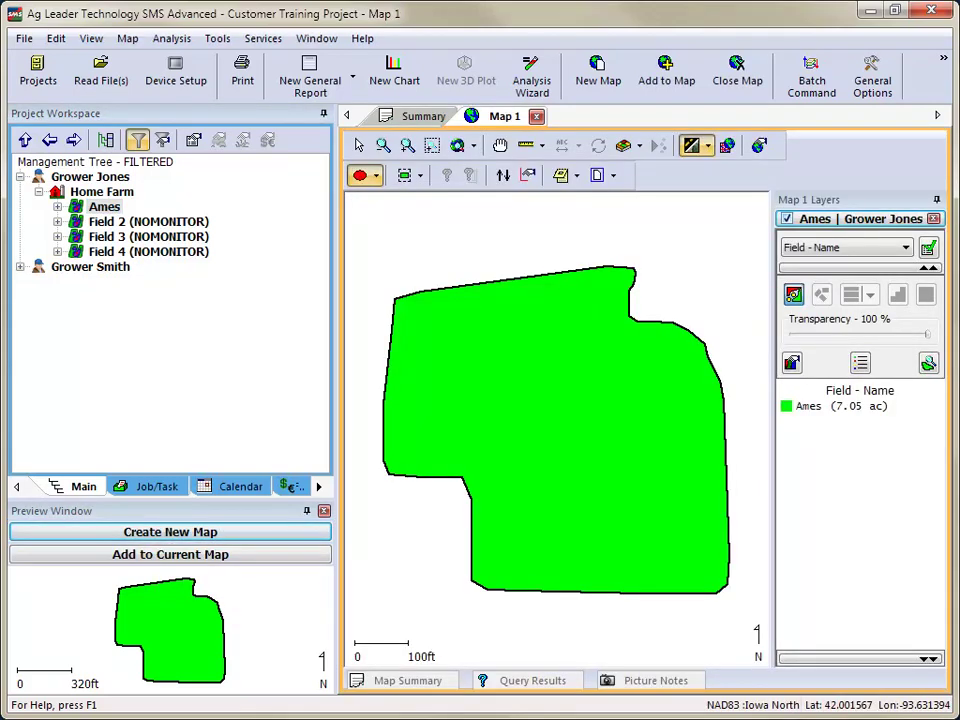